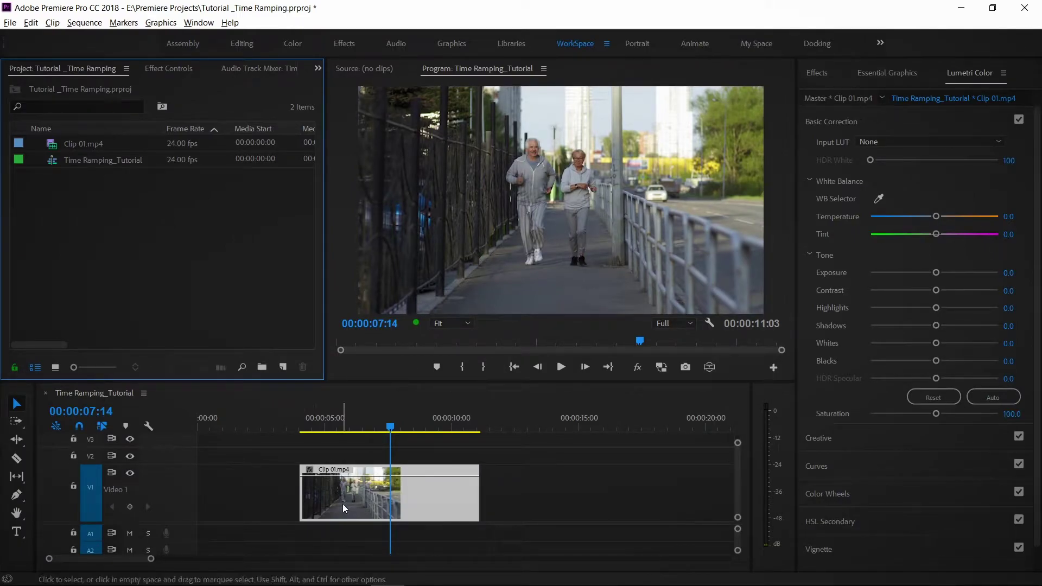
Step: Play back the sequence and inspect Clip 01.mp4's properties from the project bin
click(296, 426)
key(space)
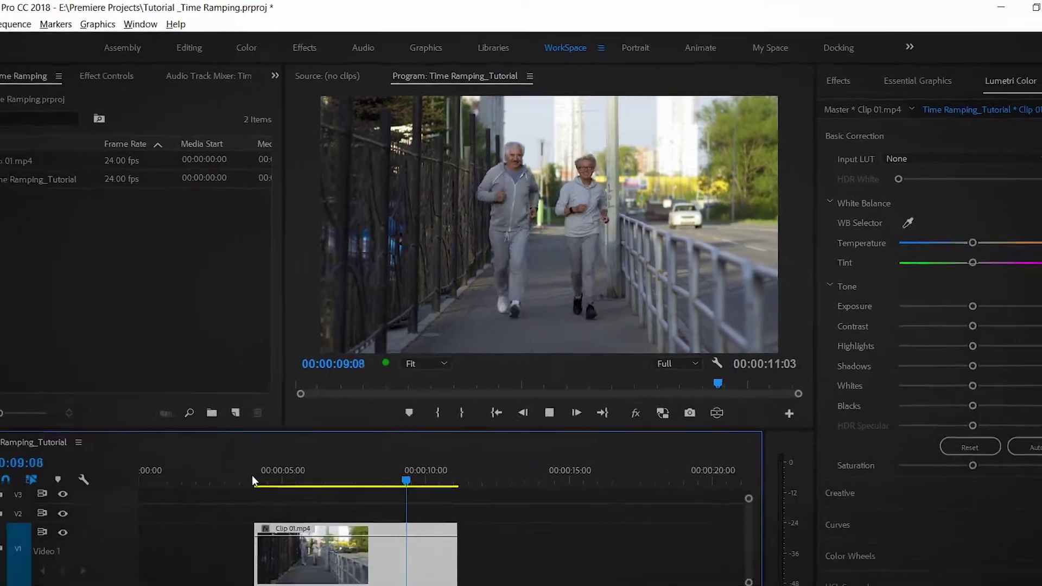
key(space)
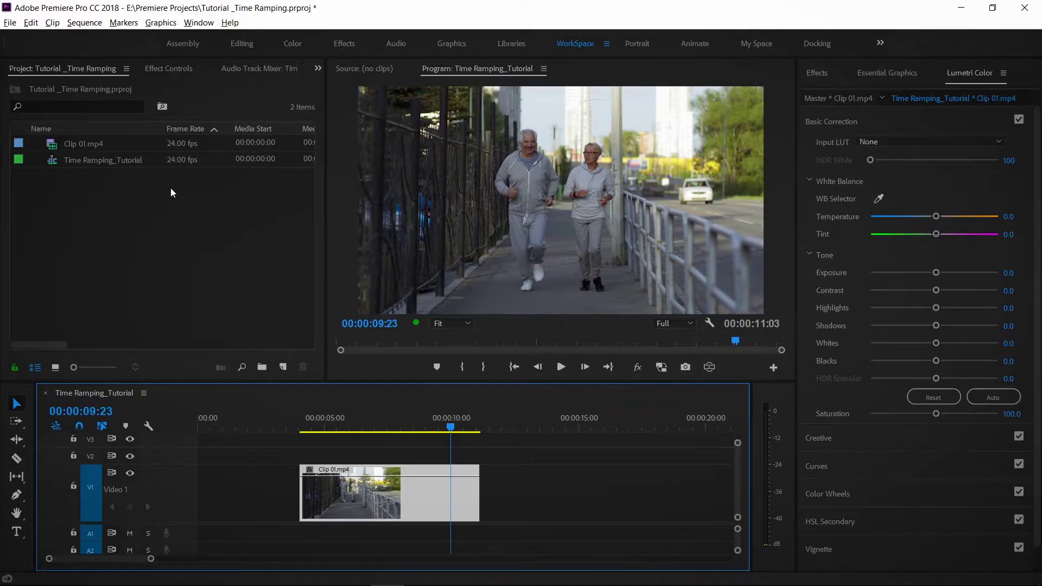
click(133, 142)
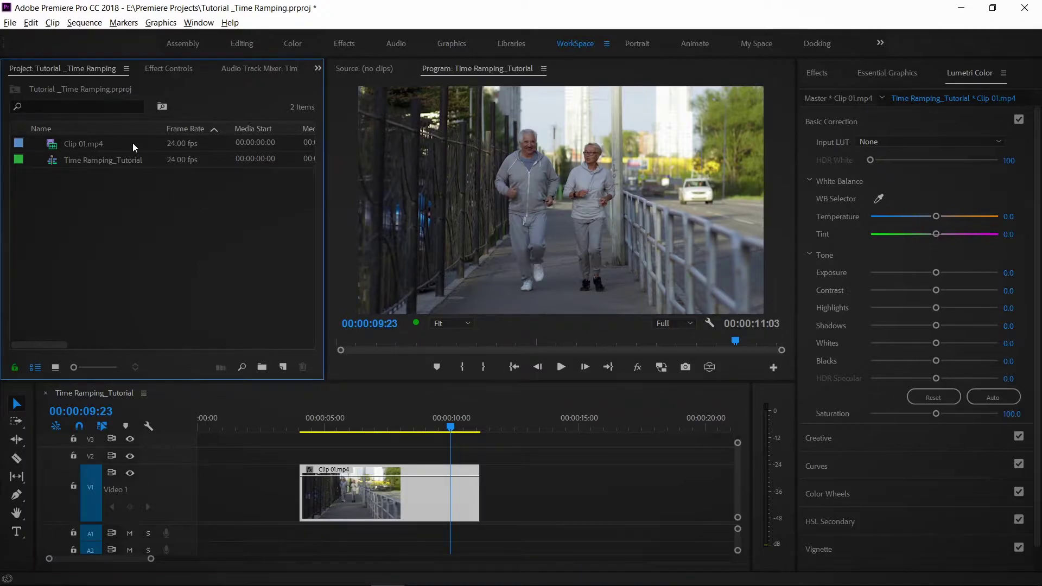
click(54, 143)
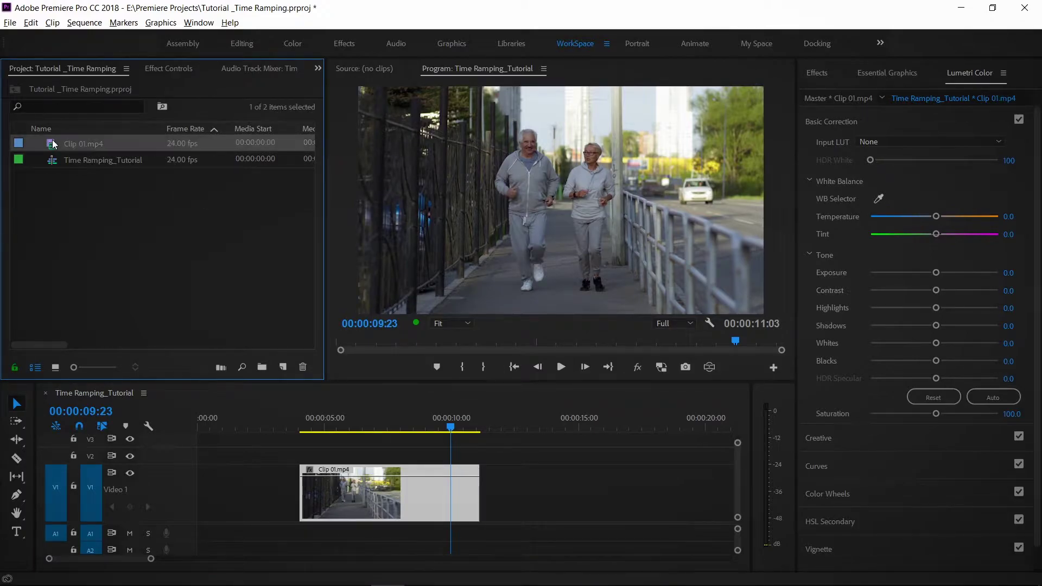
right_click(54, 143)
click(93, 181)
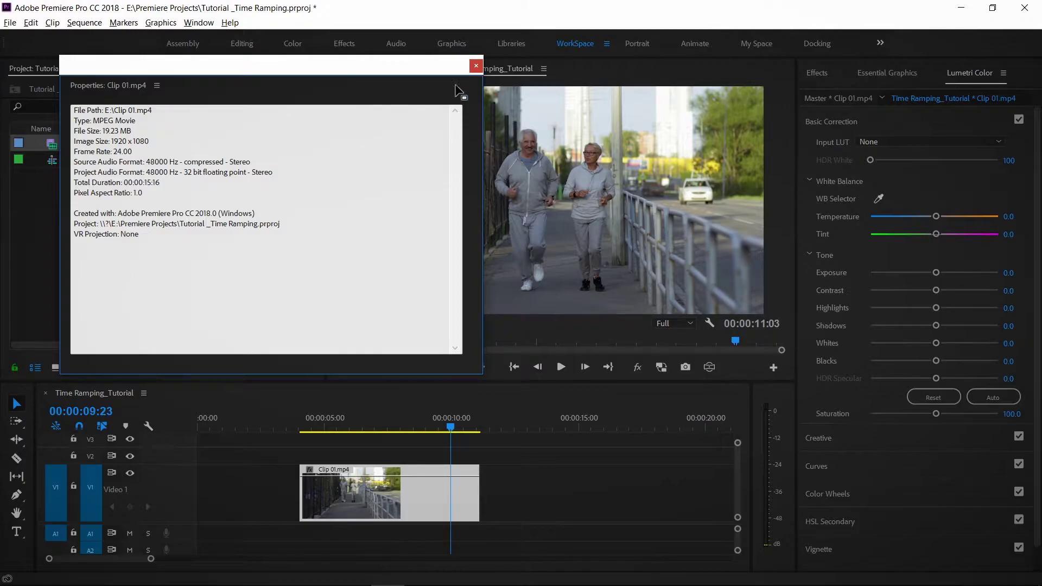
click(478, 67)
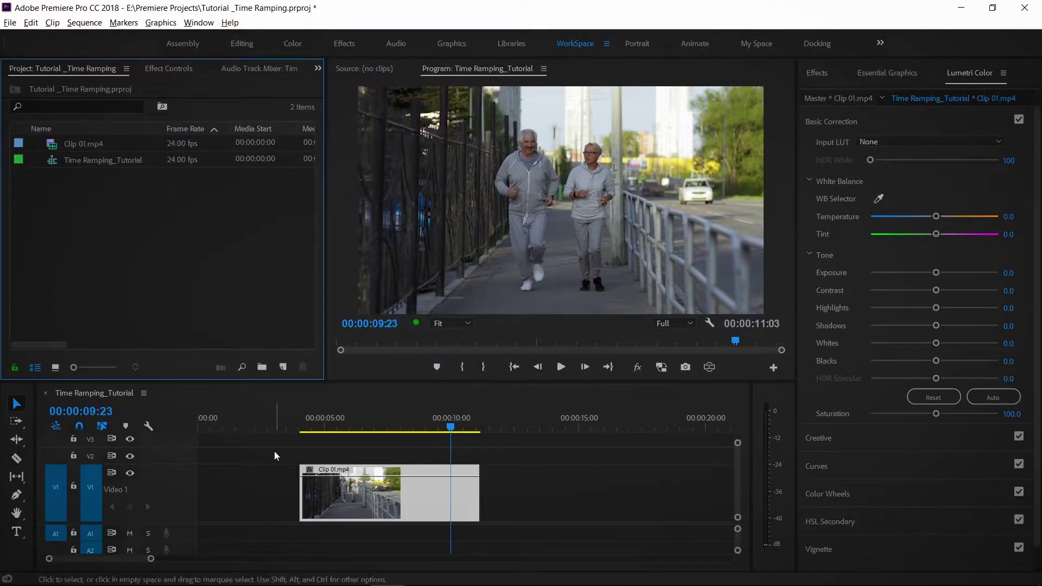
Step: Add Time Remapping speed keyframes at 05:23 and 07:01, slow the section between to 12%, and trim the clip end
drag(308, 424, 349, 404)
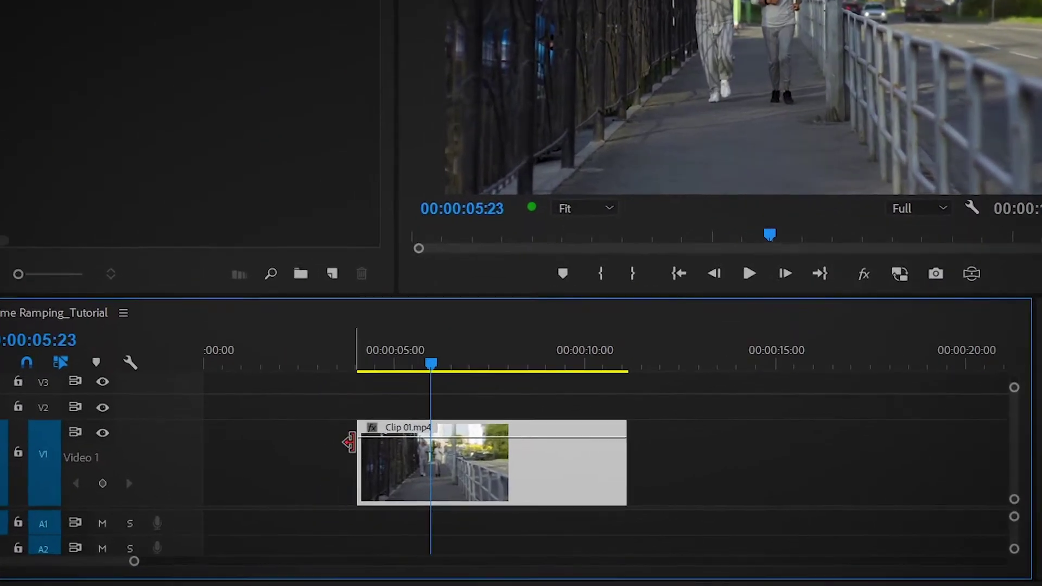
click(373, 431)
mouse_move(453, 484)
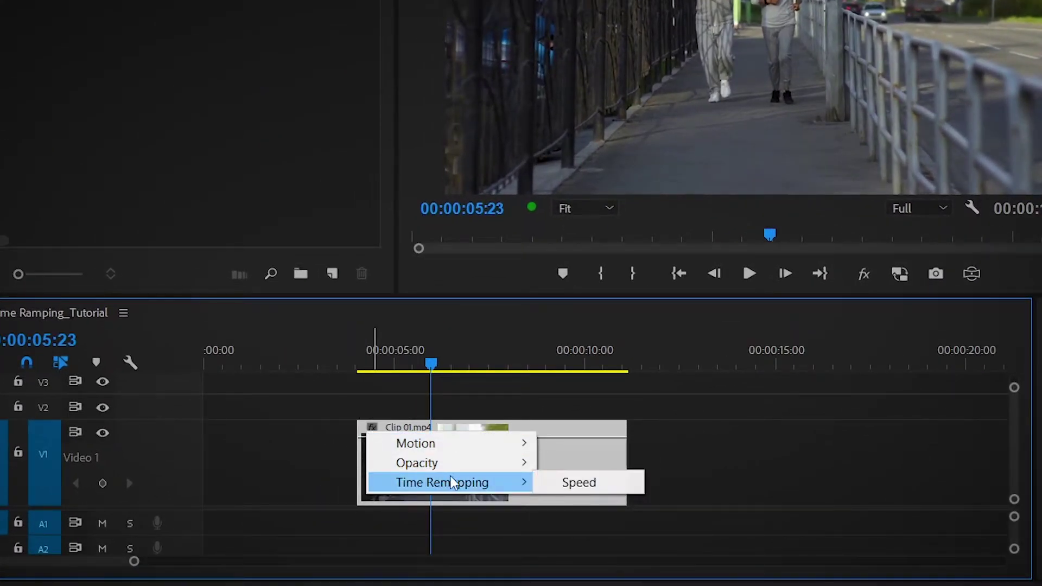
click(552, 484)
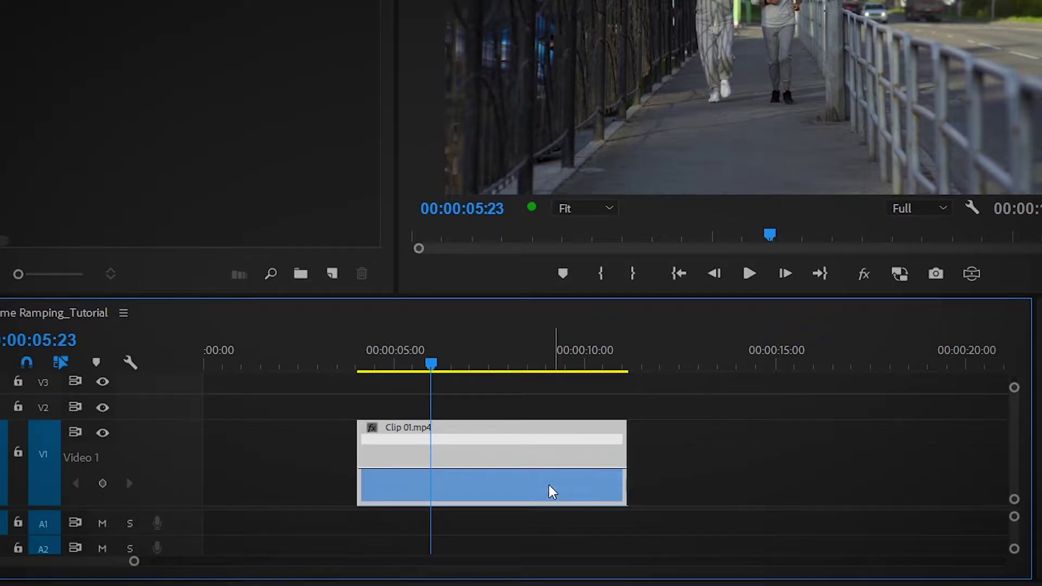
ctrl+click(432, 471)
drag(430, 365, 472, 364)
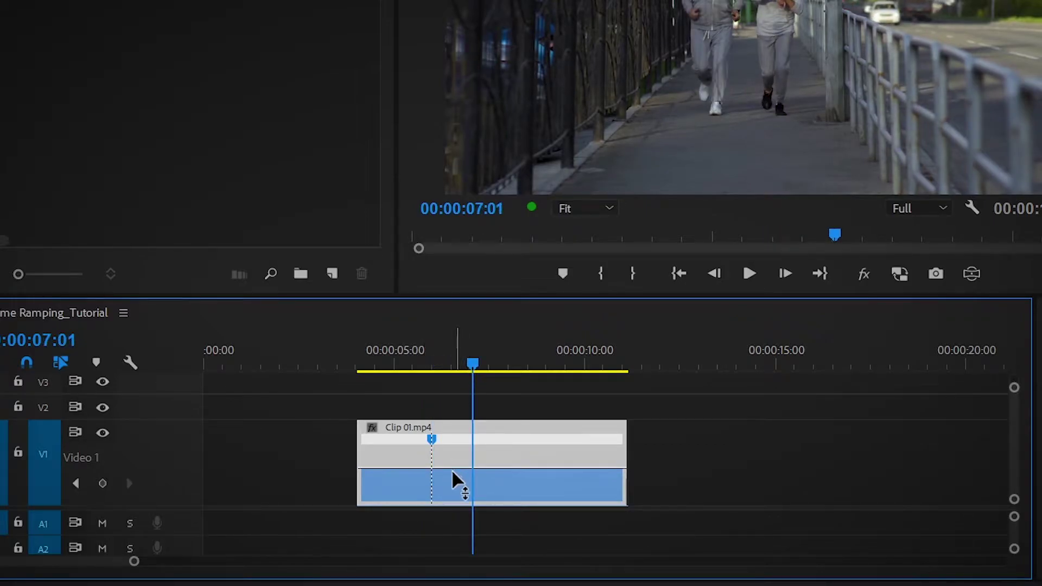
ctrl+click(472, 475)
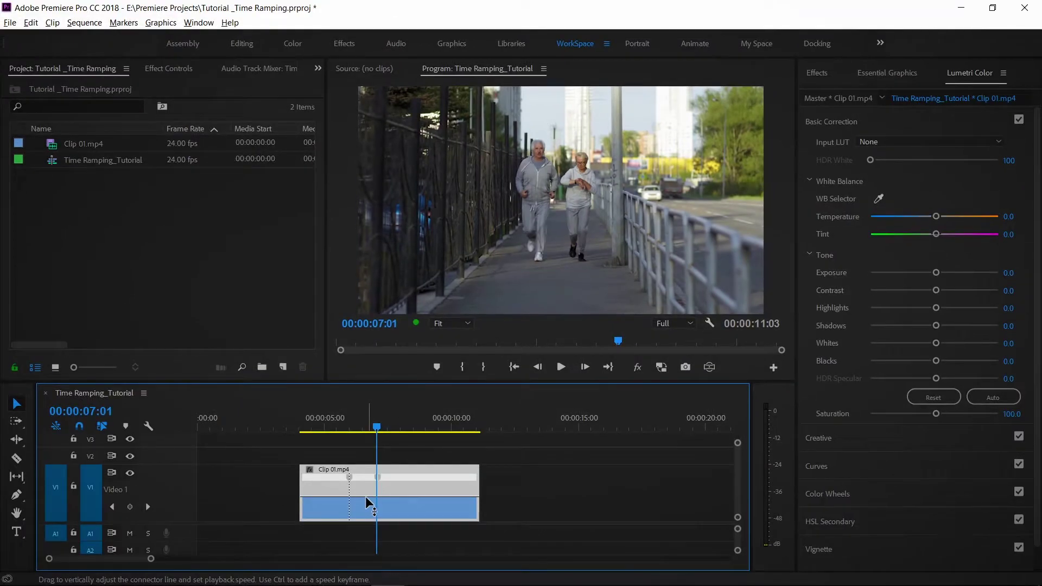
drag(422, 479, 423, 483)
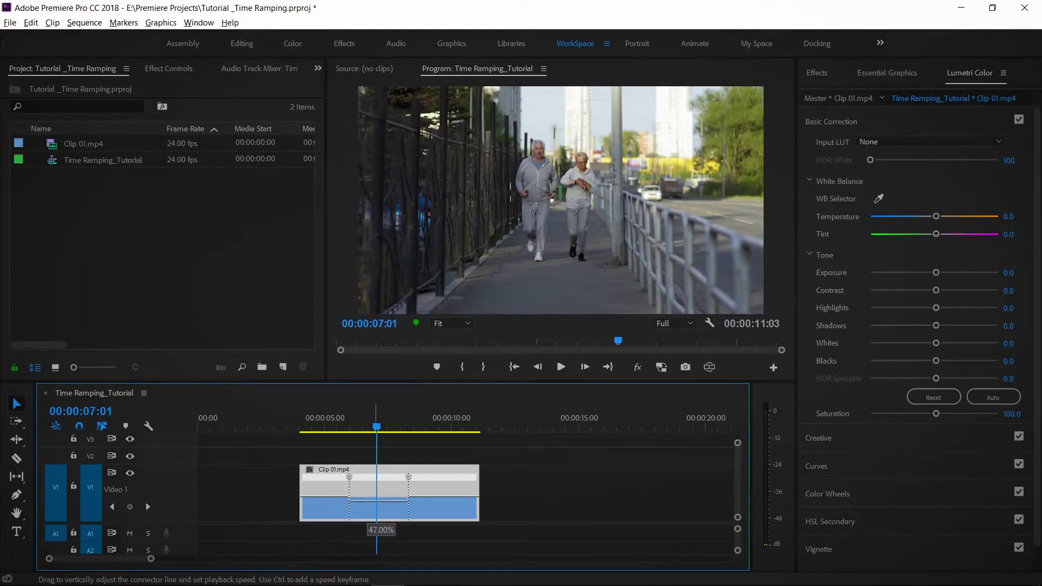
mouse_move(380, 519)
mouse_down()
mouse_move(402, 527)
mouse_move(388, 504)
mouse_up()
drag(589, 491, 560, 491)
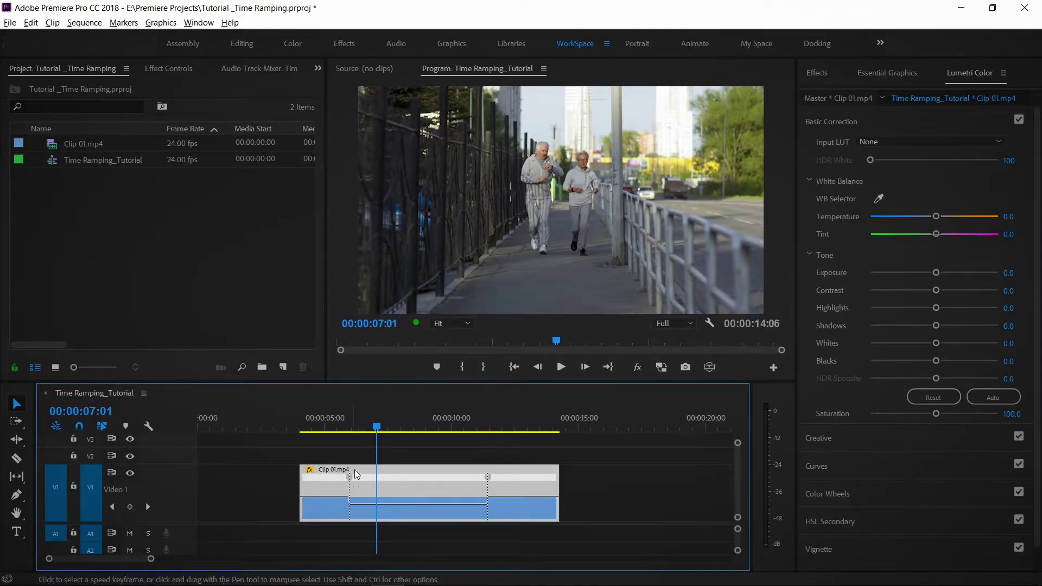
Step: Set Optical Flow time interpolation in the timeline clip's Speed/Duration settings
right_click(389, 468)
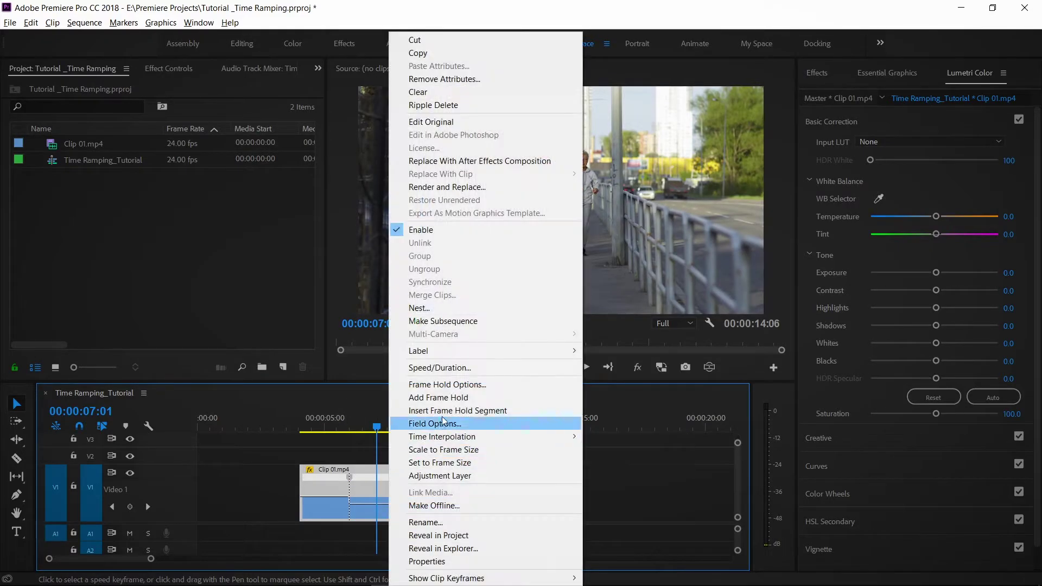
click(449, 370)
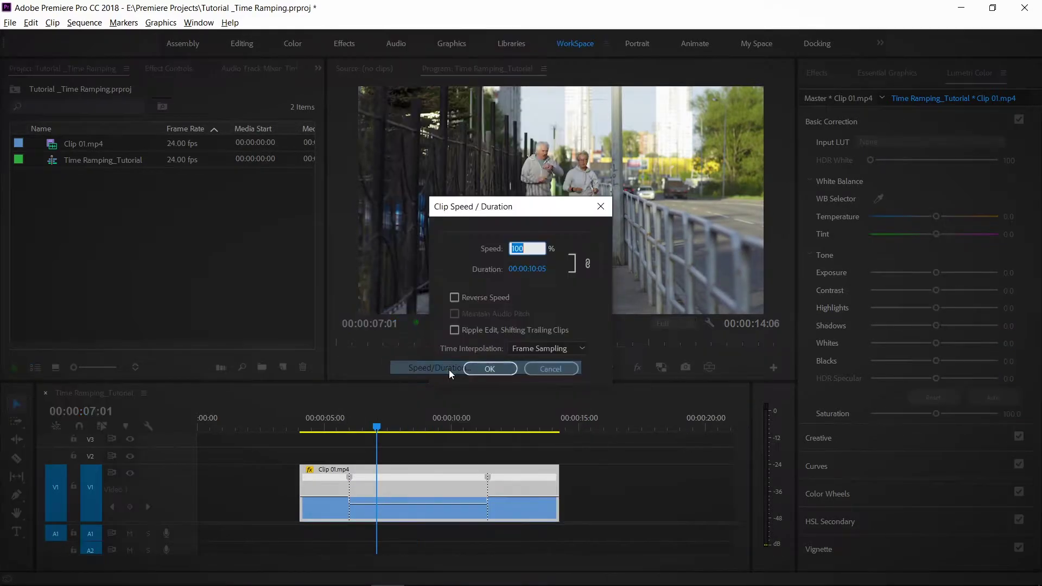
click(542, 347)
click(542, 387)
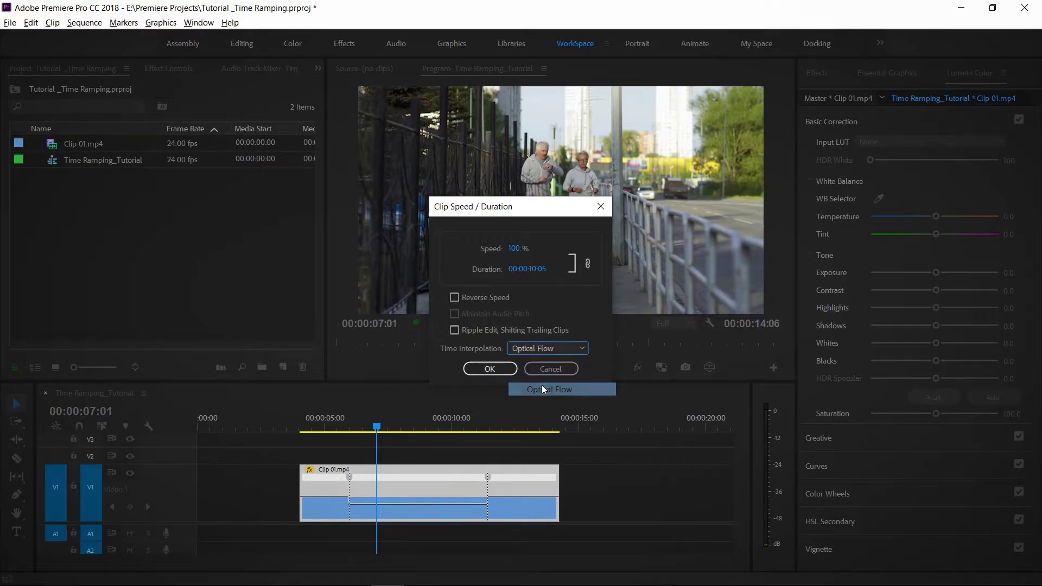
click(488, 369)
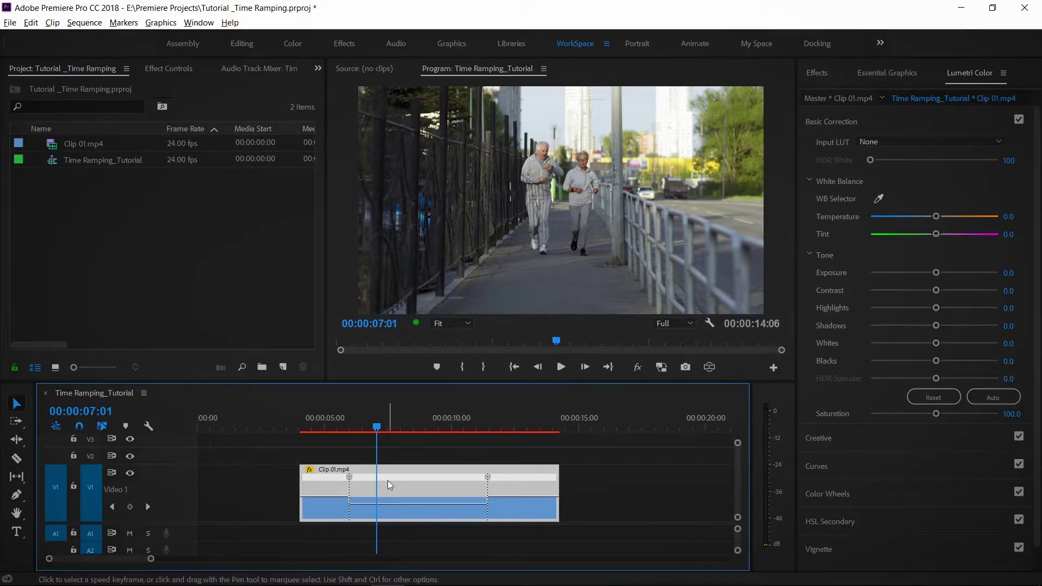
Step: Turn both speed keyframes into gradual ramps and replay the clip from 00:00:04:22
drag(353, 480, 373, 481)
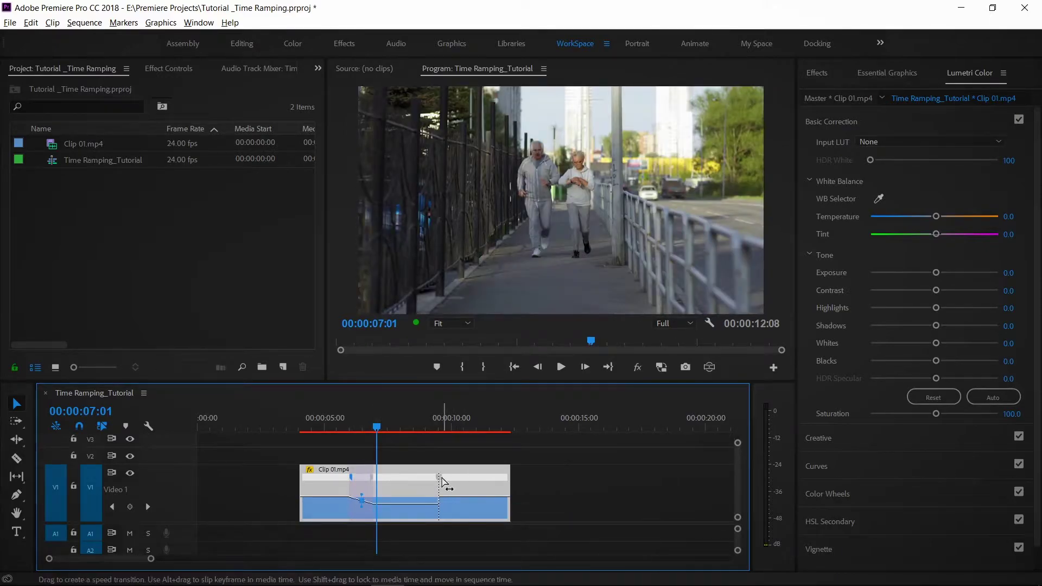
drag(440, 478, 477, 481)
click(325, 421)
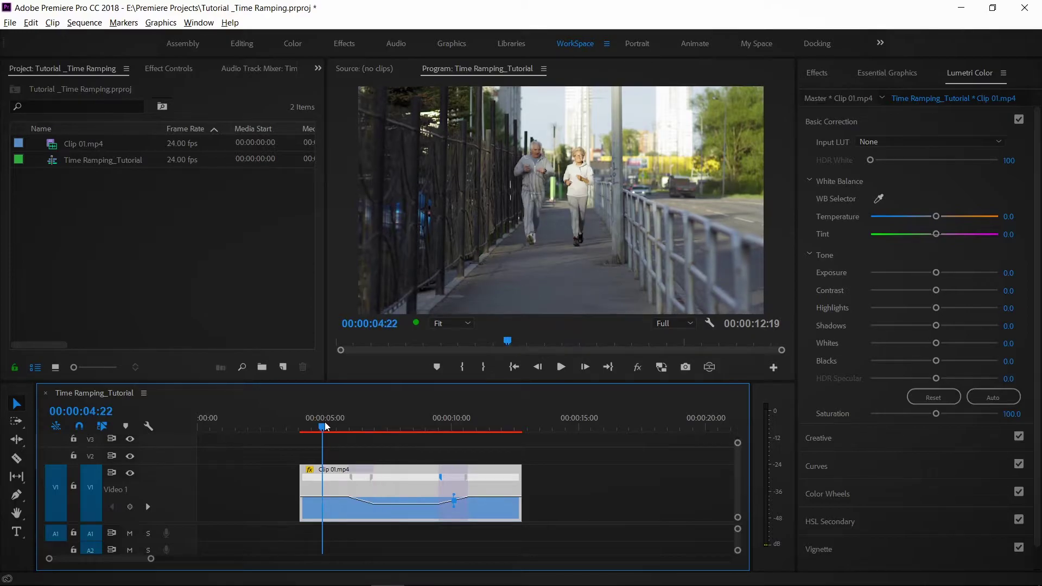
key(space)
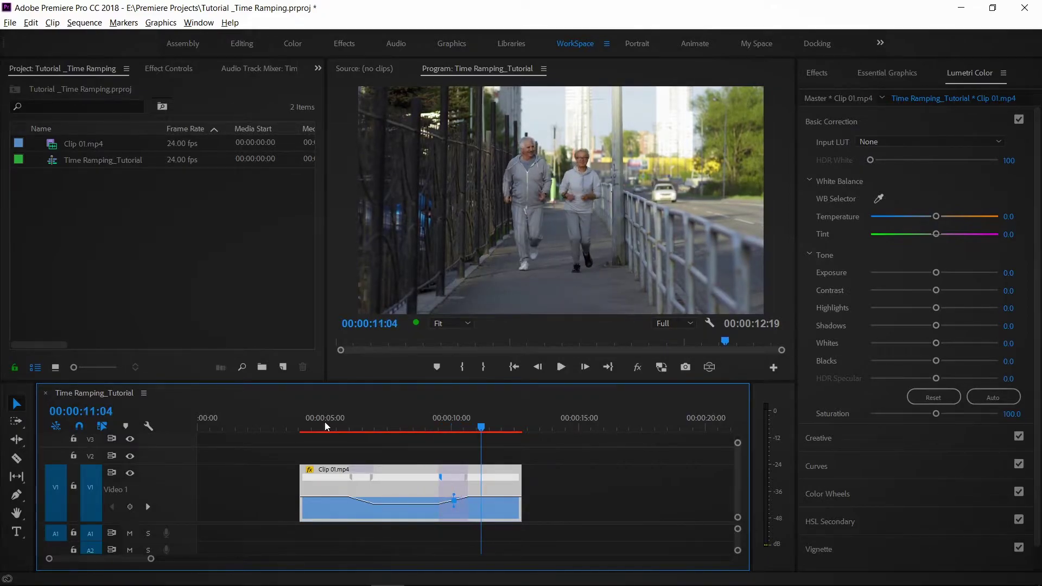
click(324, 422)
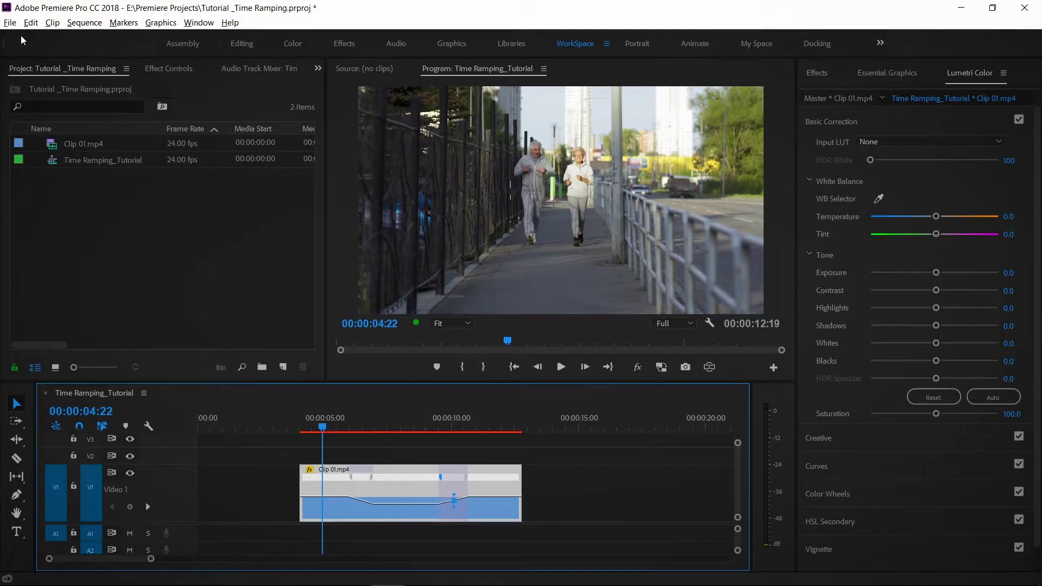
click(99, 21)
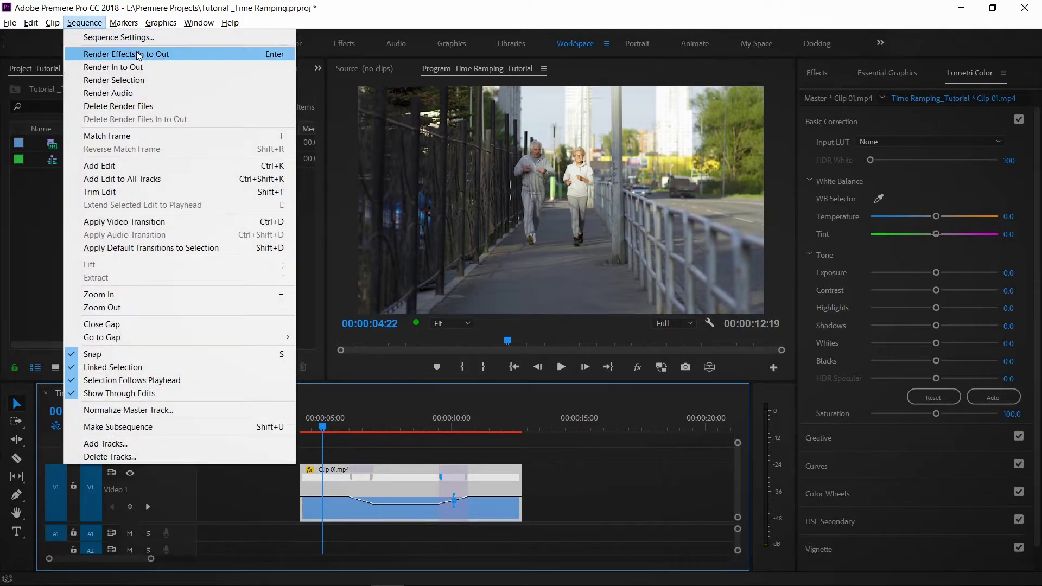
Step: Run Render Effects In to Out on the speed-ramped sequence
click(137, 54)
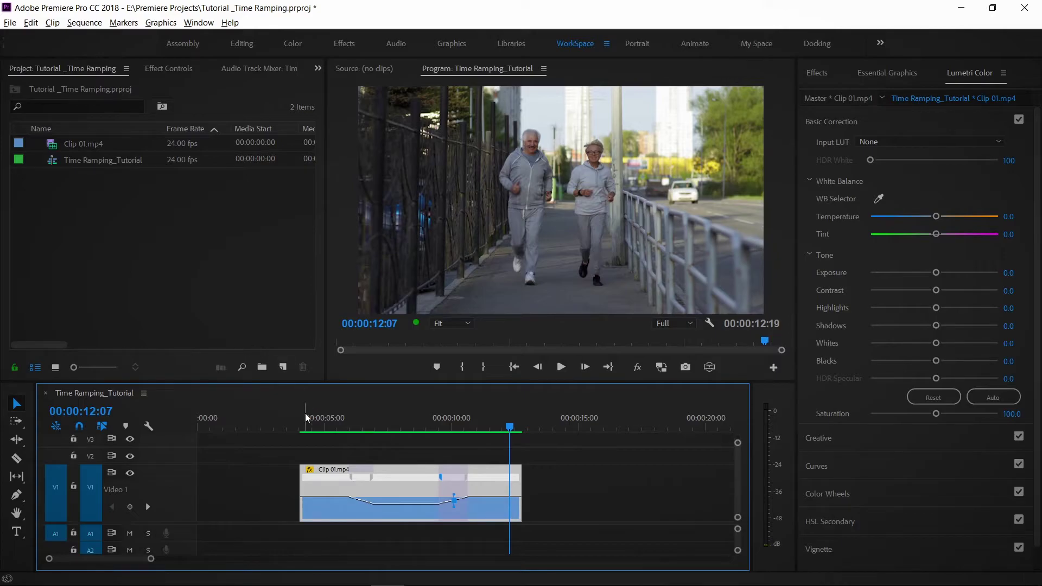
Step: Alt-drag a duplicate of Clip 01.mp4 to about 20 seconds, select it and show its Effect Controls
scroll(285, 425, down, 3)
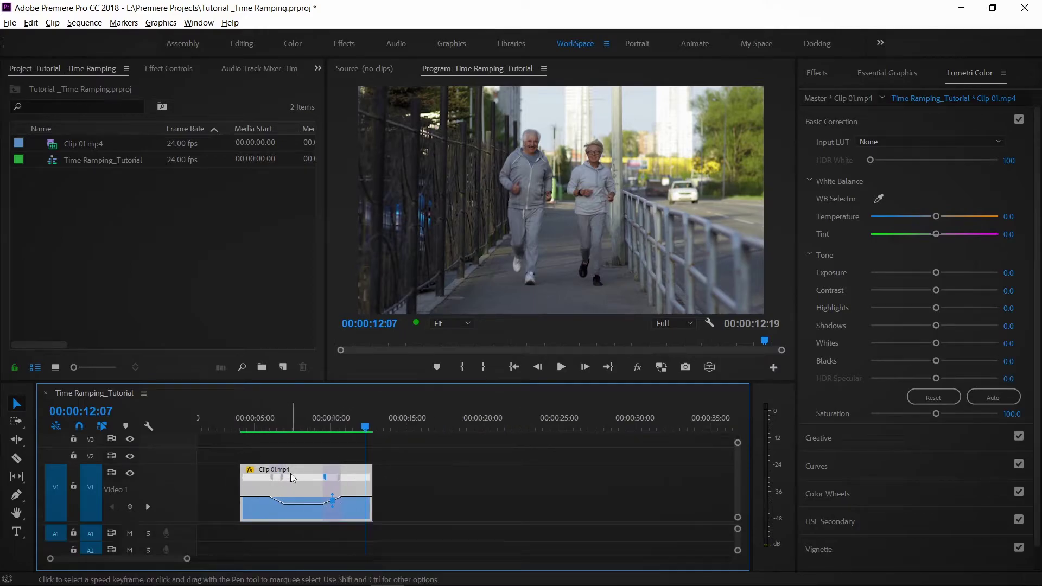
drag(291, 474, 532, 477)
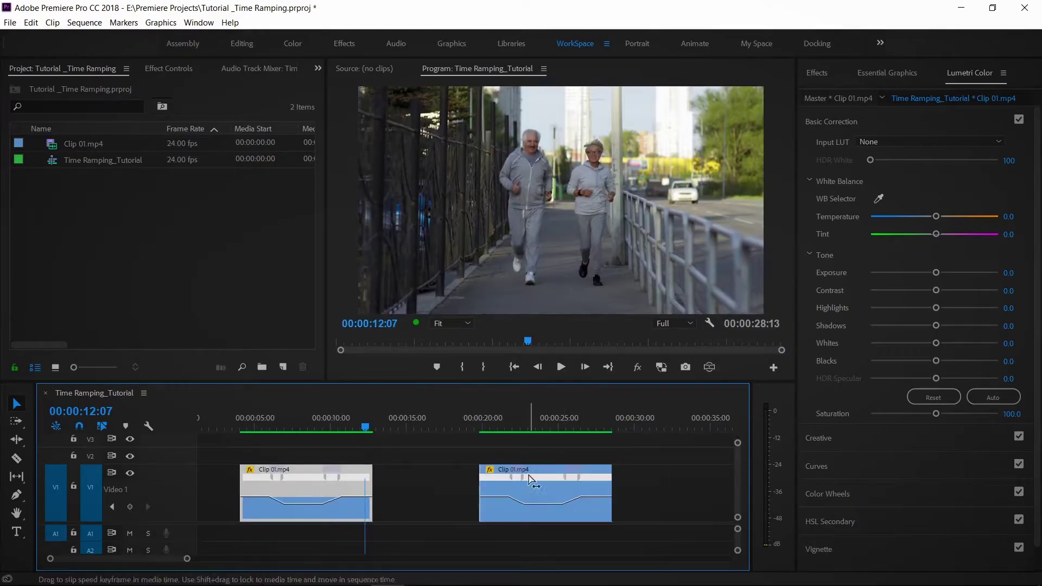
click(498, 418)
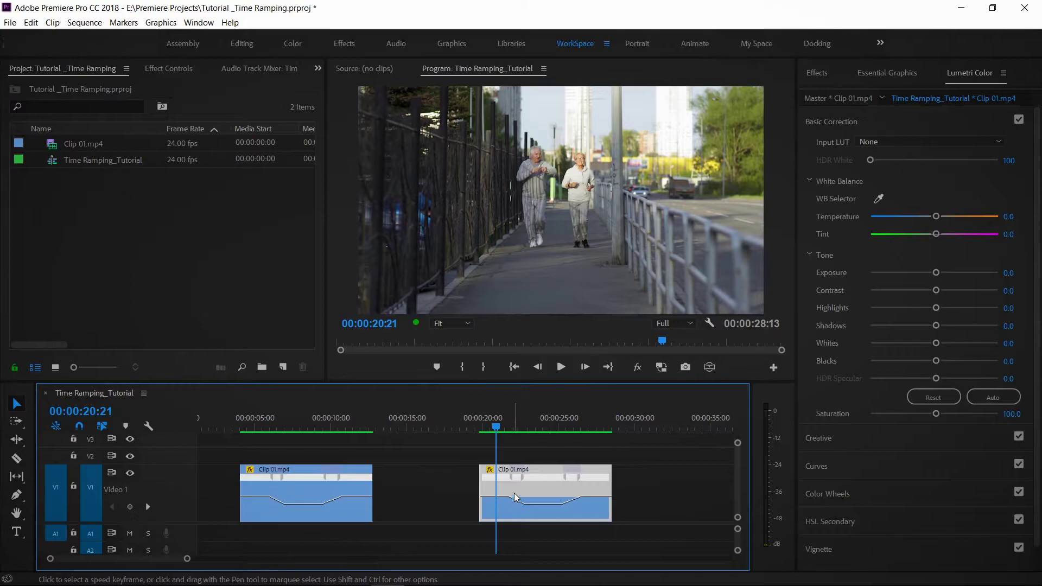
click(515, 499)
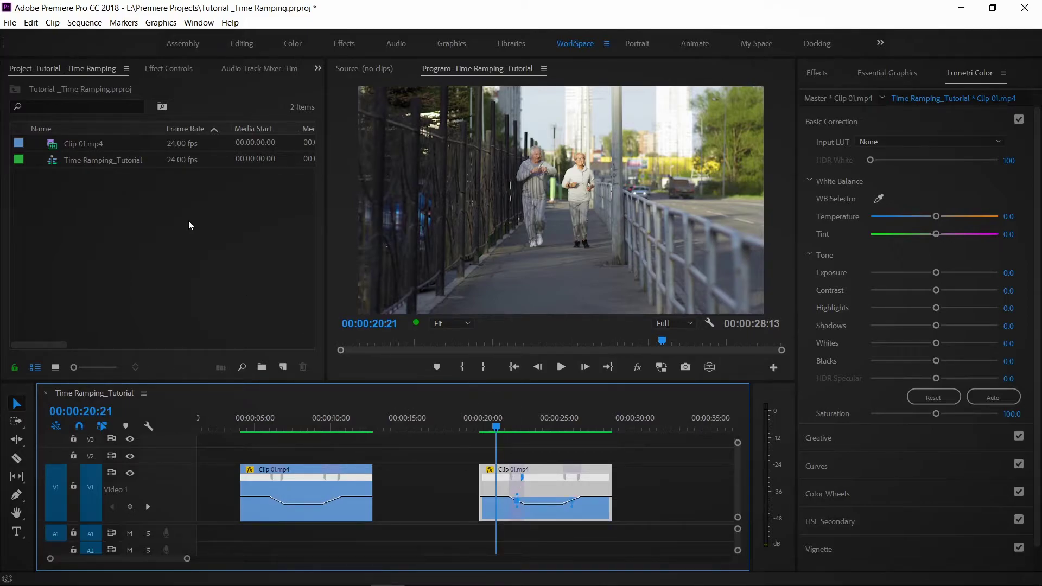
click(163, 68)
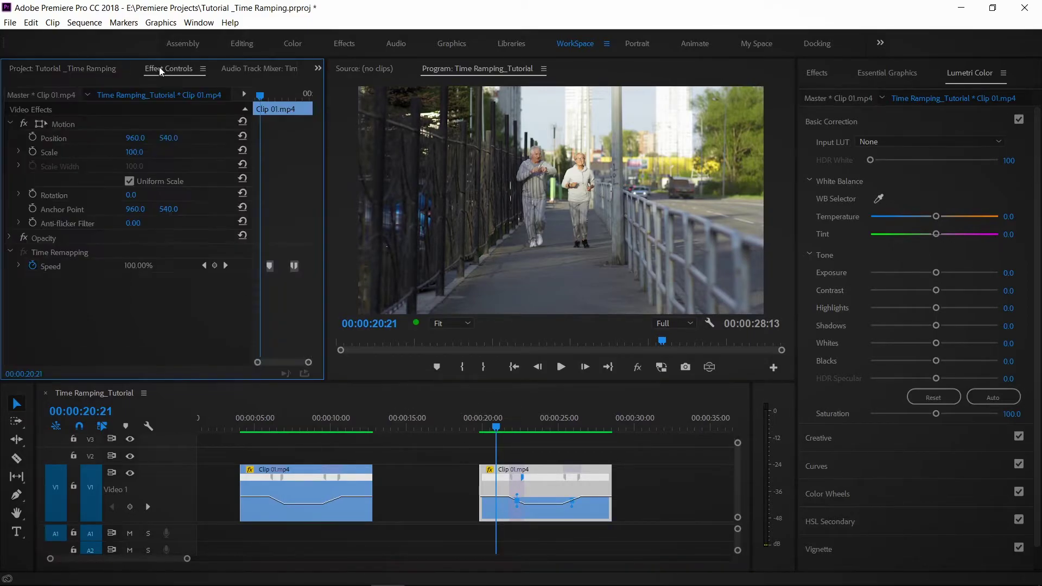
Step: Clear the copy's Time Remapping speed keyframes and re-enable Speed keyframing at 100%
click(35, 266)
click(569, 318)
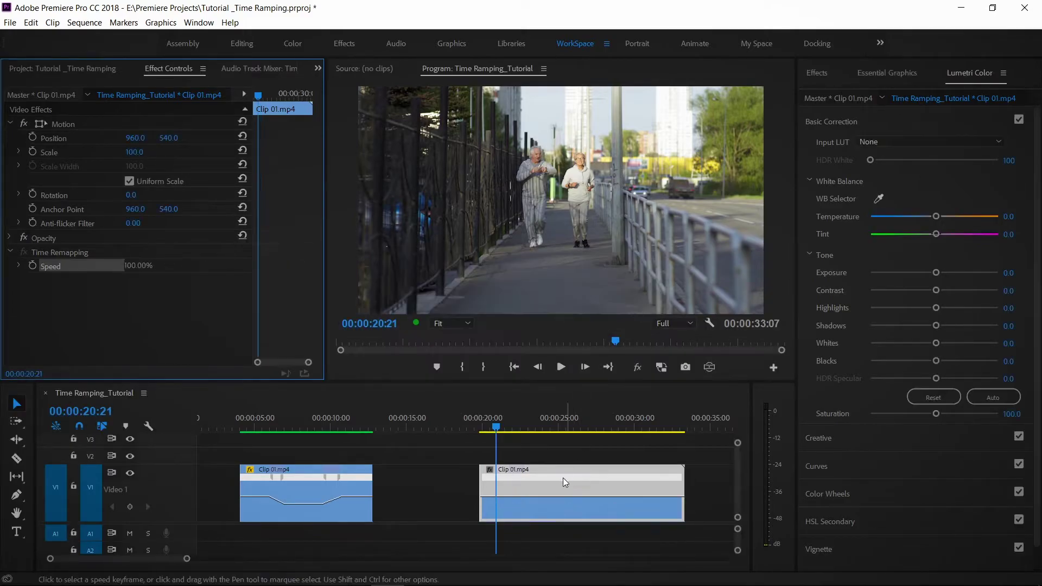
click(32, 266)
Step: Set the copied clip's speed to 20% and zoom the timeline out to fit
click(523, 499)
key(ctrl+r)
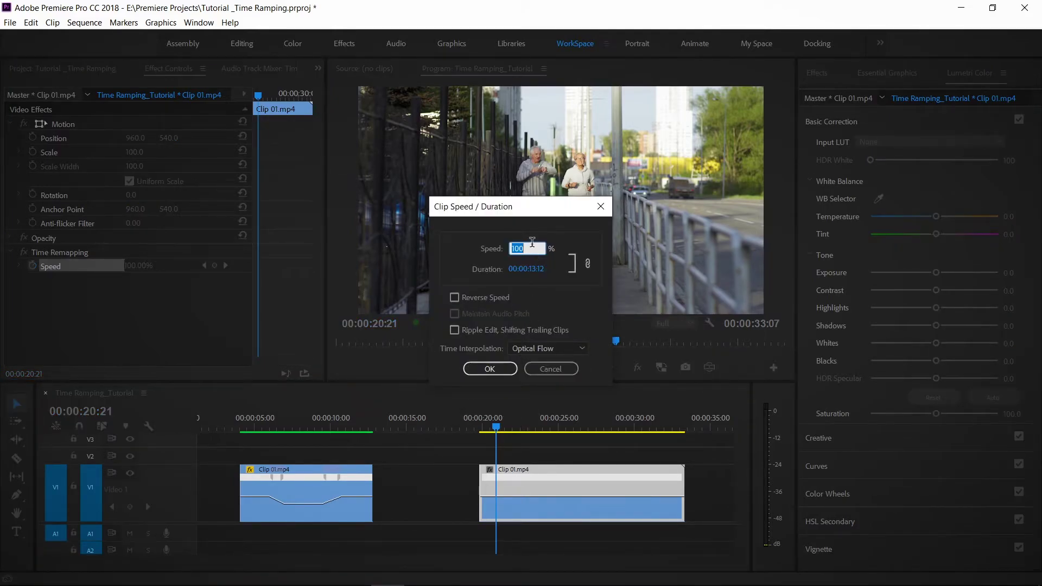
text(20)
key(Return)
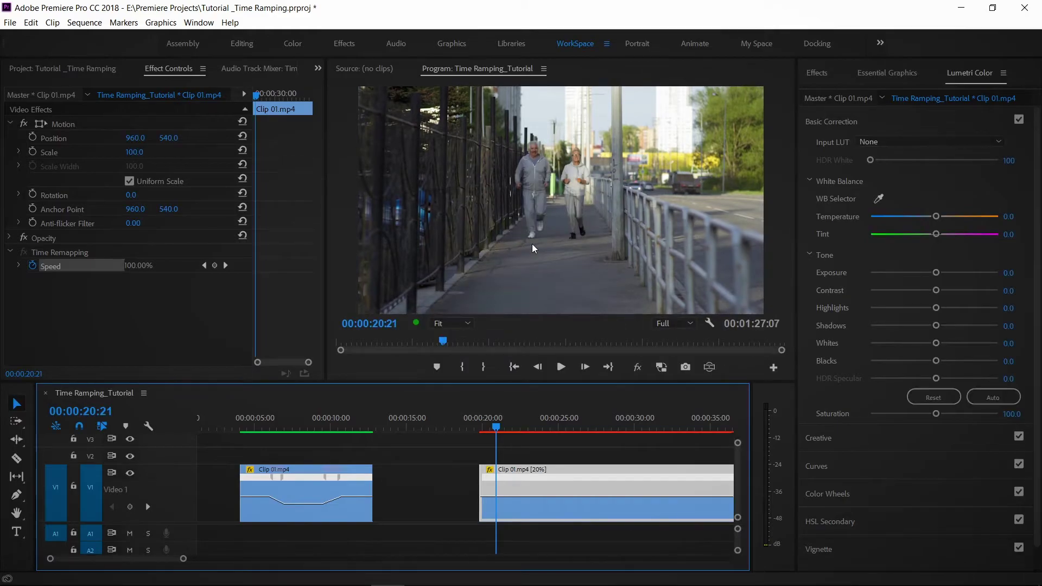
key(backslash)
key(minus)
key(minus)
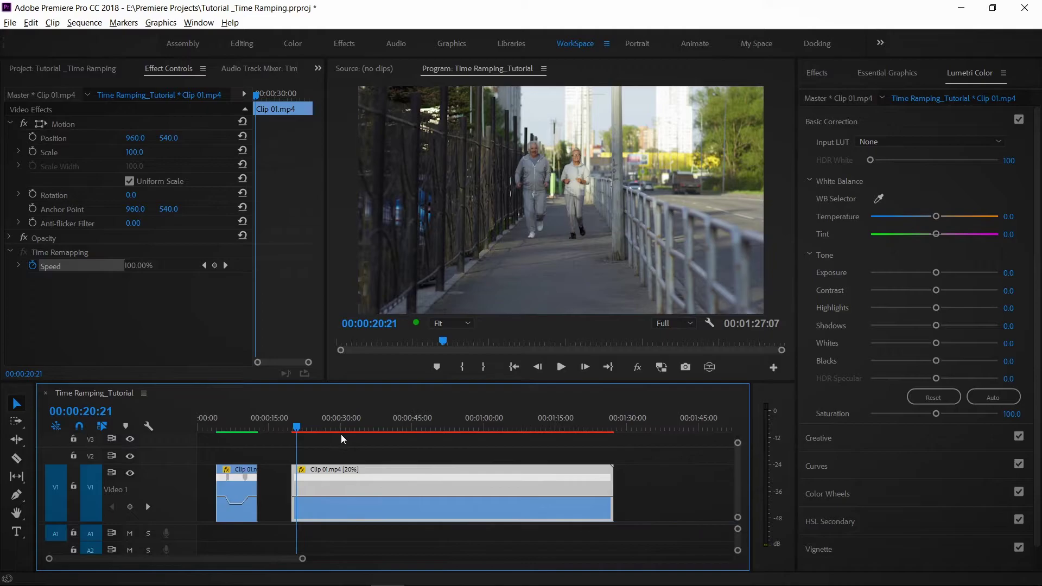
Step: Give the copy Optical Flow time interpolation and preview the slow motion from about 30 seconds
key(ctrl+r)
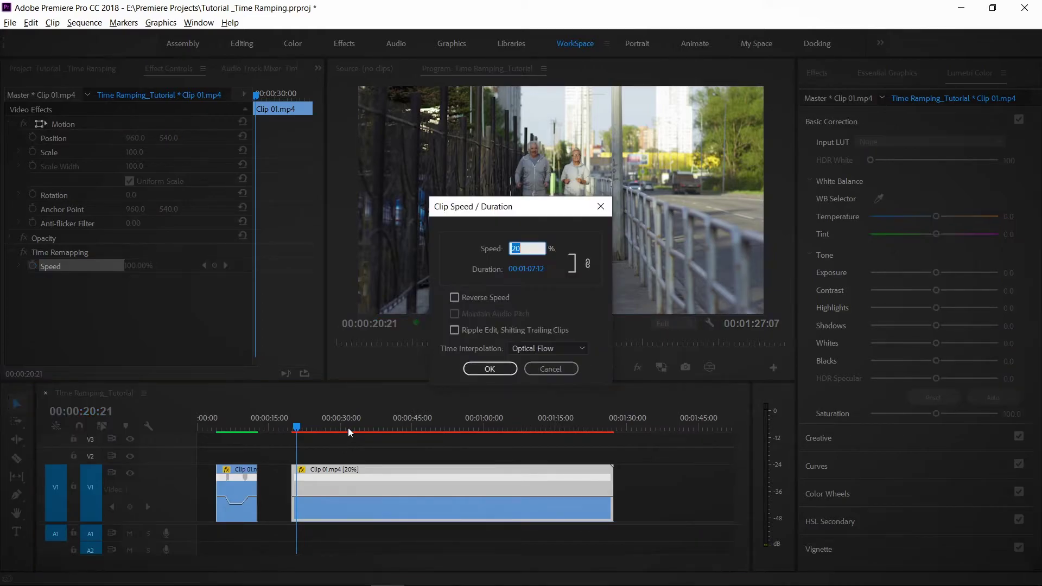
click(540, 348)
click(551, 392)
click(490, 369)
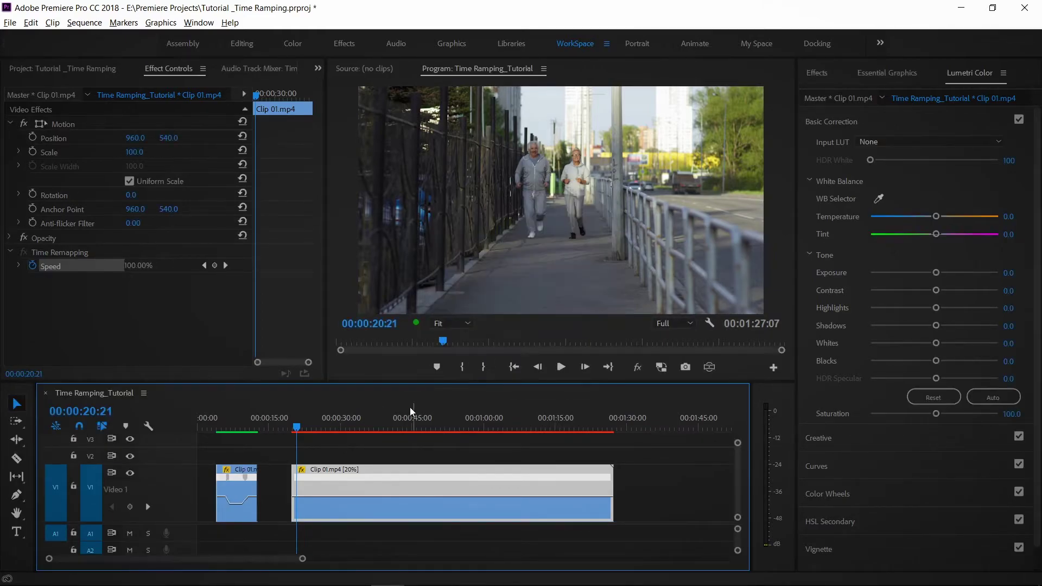
drag(297, 429, 336, 427)
key(space)
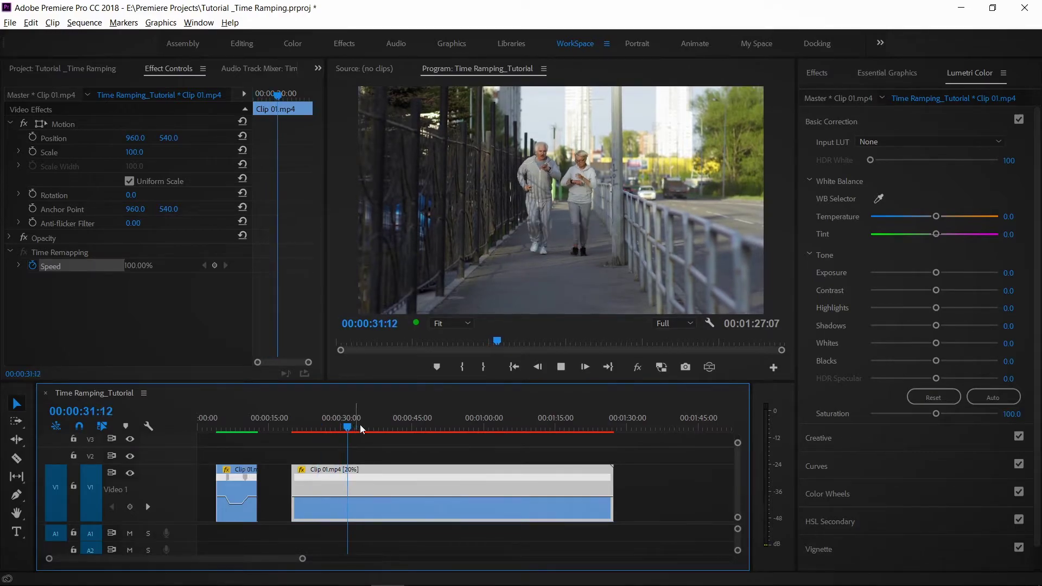
key(space)
Step: Trim the 20% copy's end and start, replay it, and mark an In point at its start
drag(612, 478, 408, 483)
click(293, 417)
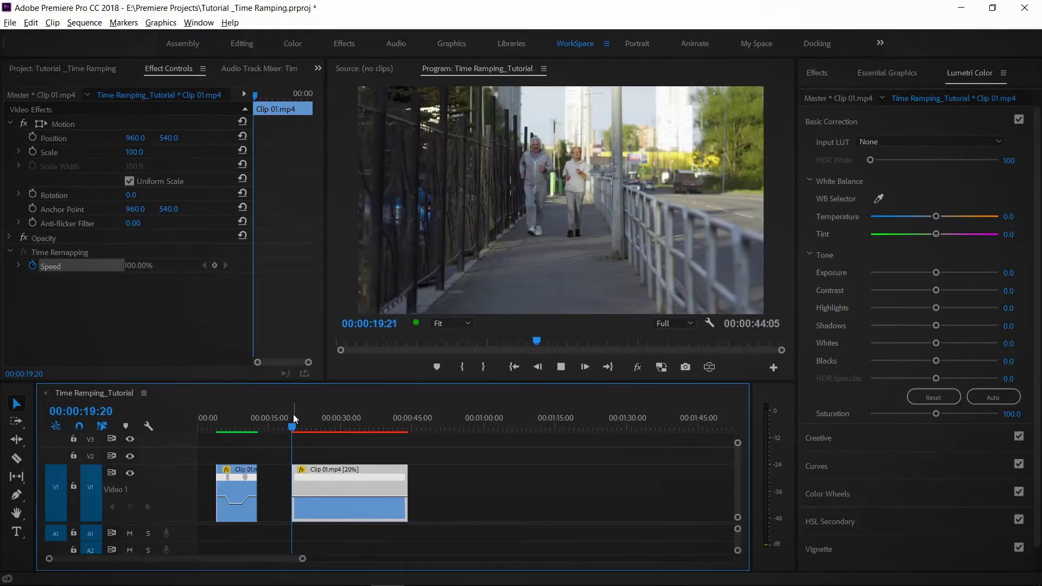
drag(293, 470, 328, 468)
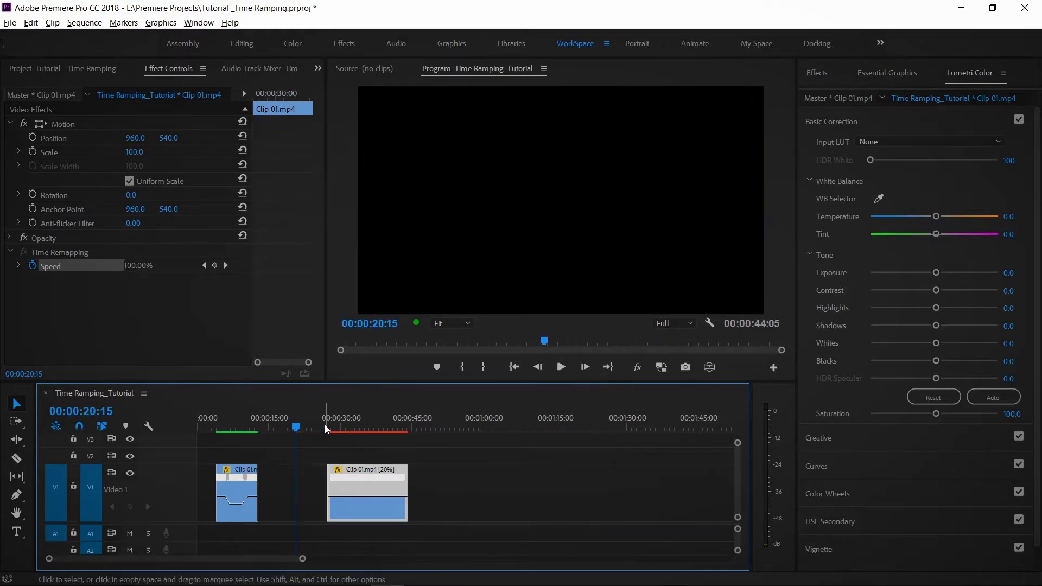
click(321, 419)
key(space)
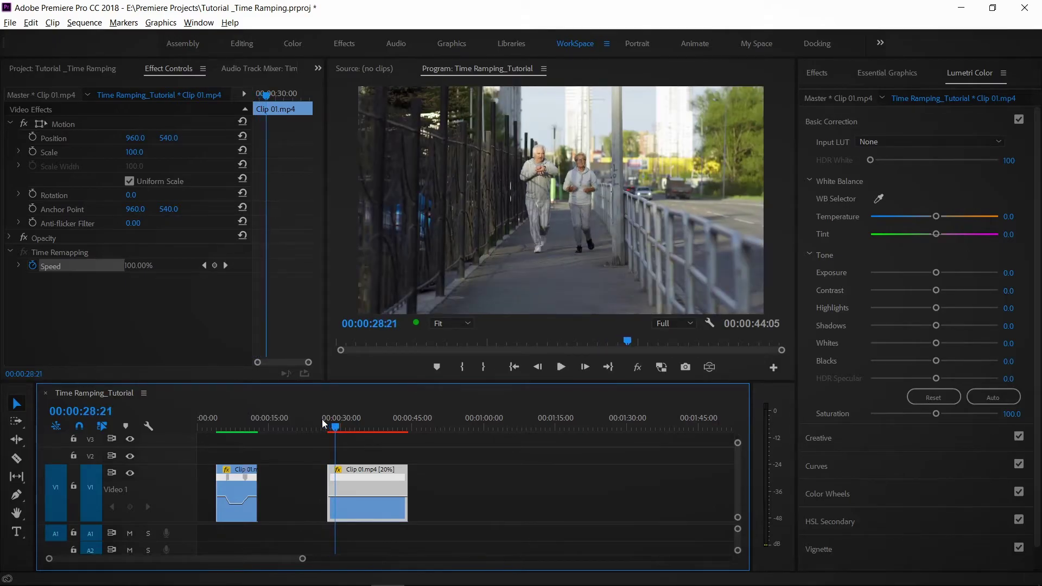
key(Up)
key(i)
key(Down)
Step: Mark an Out point at the sequence end and render the In-to-Out range
key(o)
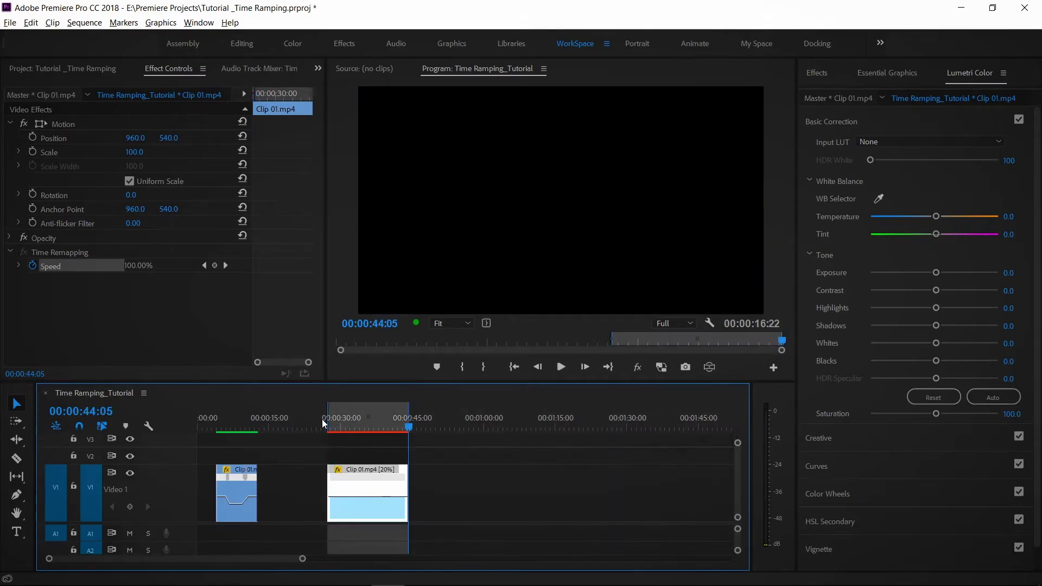
key(Return)
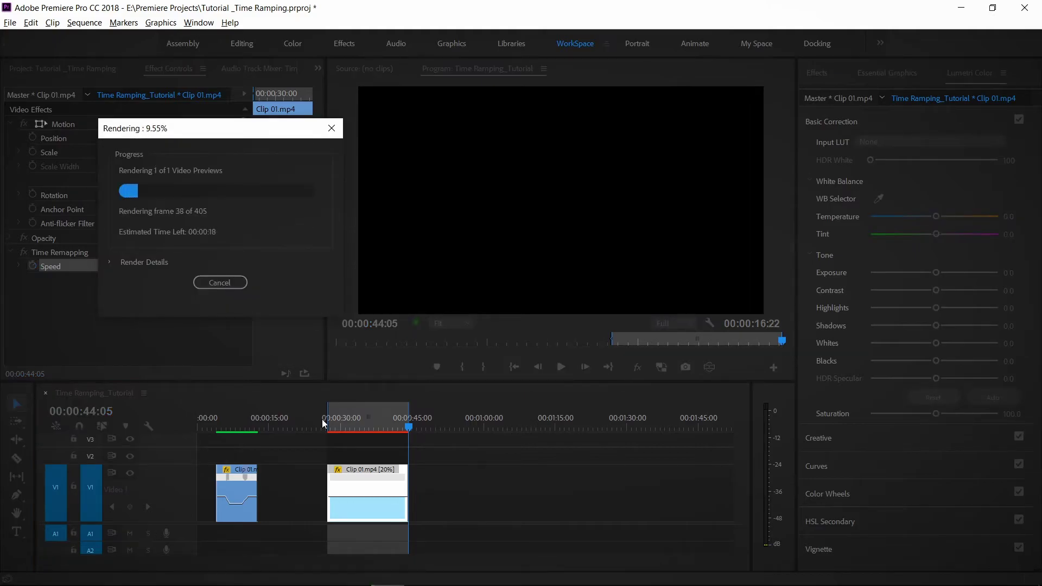